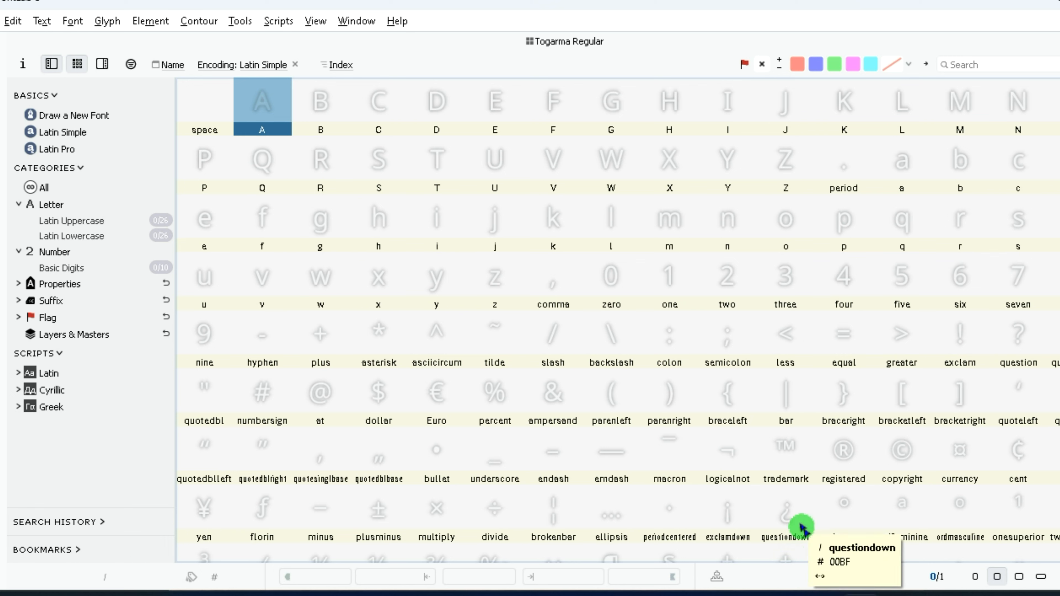
# Step: Check the photographed script sheet, then switch to Photoshop and open "WhatsApp Image 2023-09-10 at 16.37.34"
pyautogui.hotkey('alt', 'Tab')
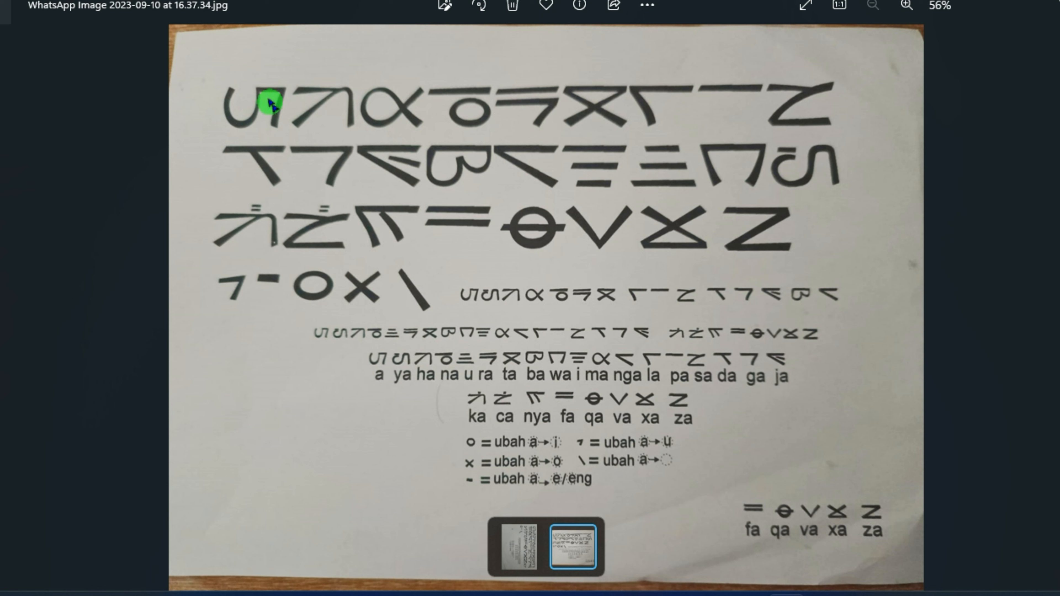
pyautogui.hotkey('alt', 'Tab')
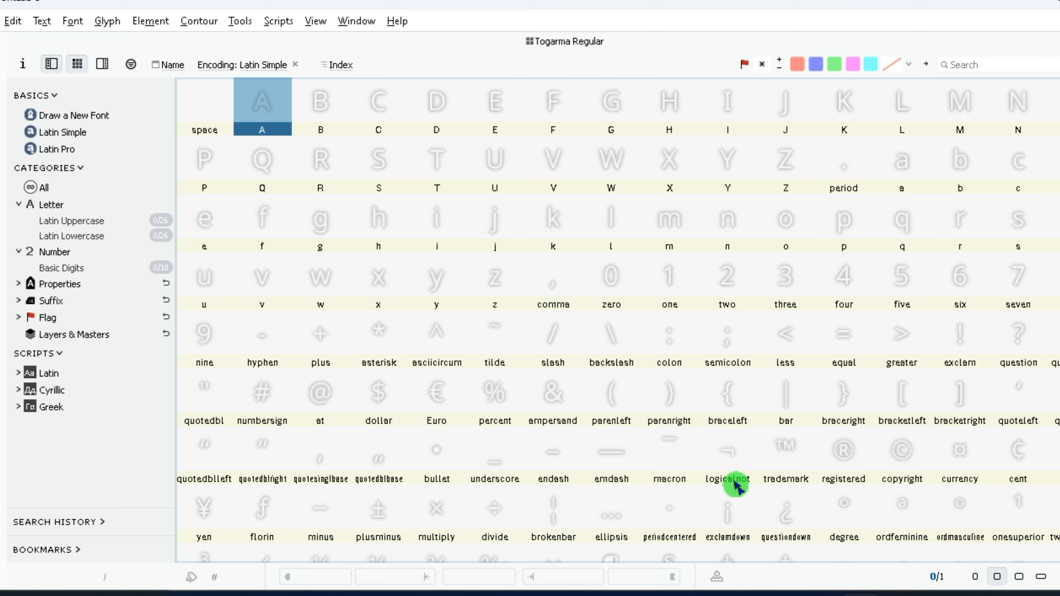
pyautogui.moveTo(787, 593)
pyautogui.click(713, 593)
pyautogui.click(114, 435)
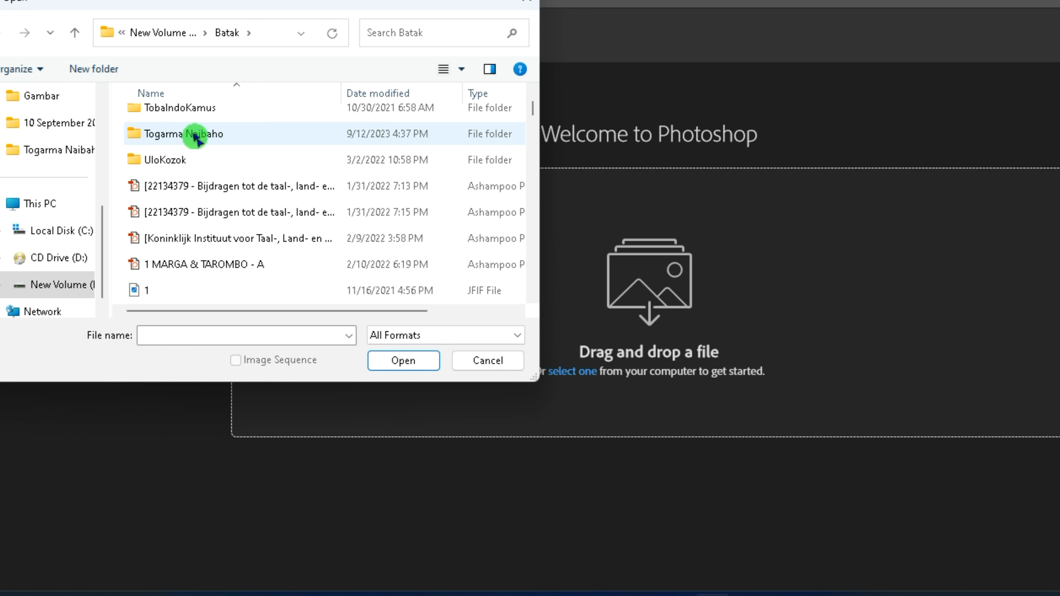
pyautogui.click(195, 134)
pyautogui.doubleClick(195, 135)
pyautogui.click(505, 146)
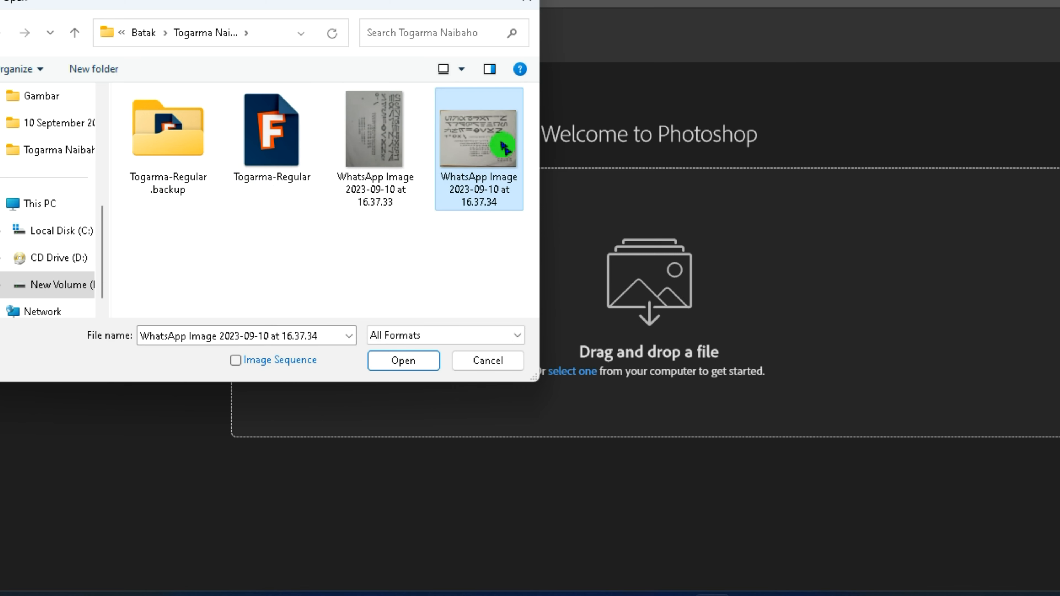
pyautogui.click(395, 371)
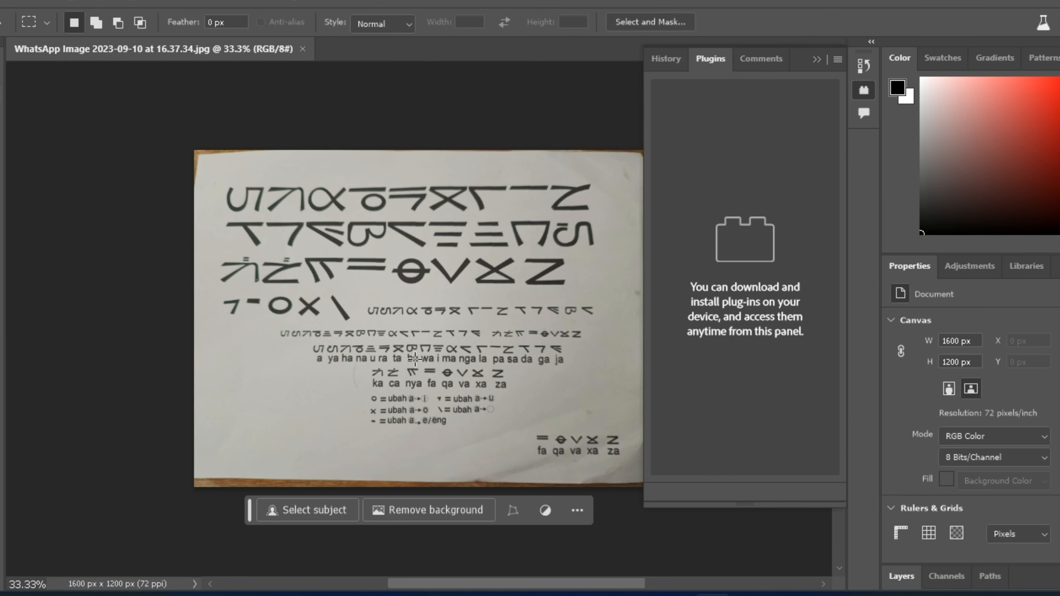
# Step: Crop the photo roughly to the first character of the top row, about 192 × 126 px
pyautogui.click(810, 167)
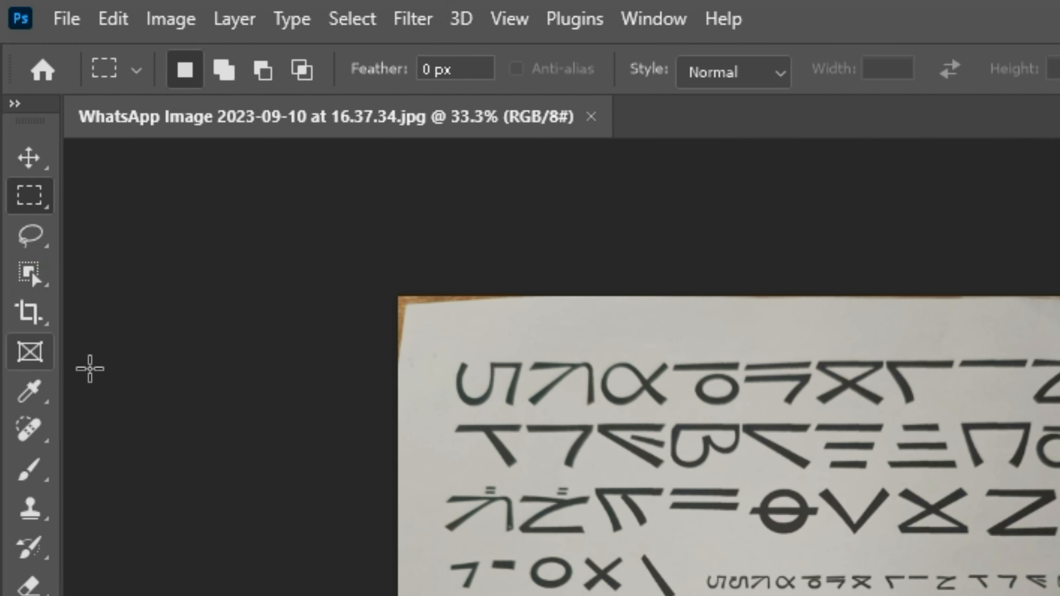
pyautogui.click(0, 159)
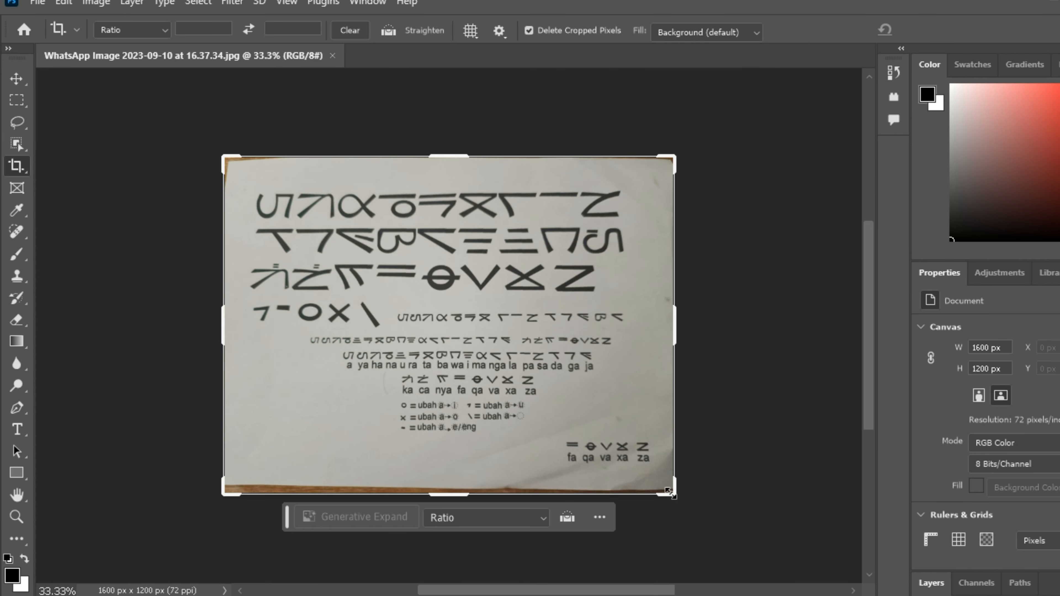
pyautogui.moveTo(1059, 595); pyautogui.dragTo(864, 595)
pyautogui.moveTo(488, 378); pyautogui.dragTo(480, 361)
pyautogui.moveTo(414, 293); pyautogui.dragTo(423, 311)
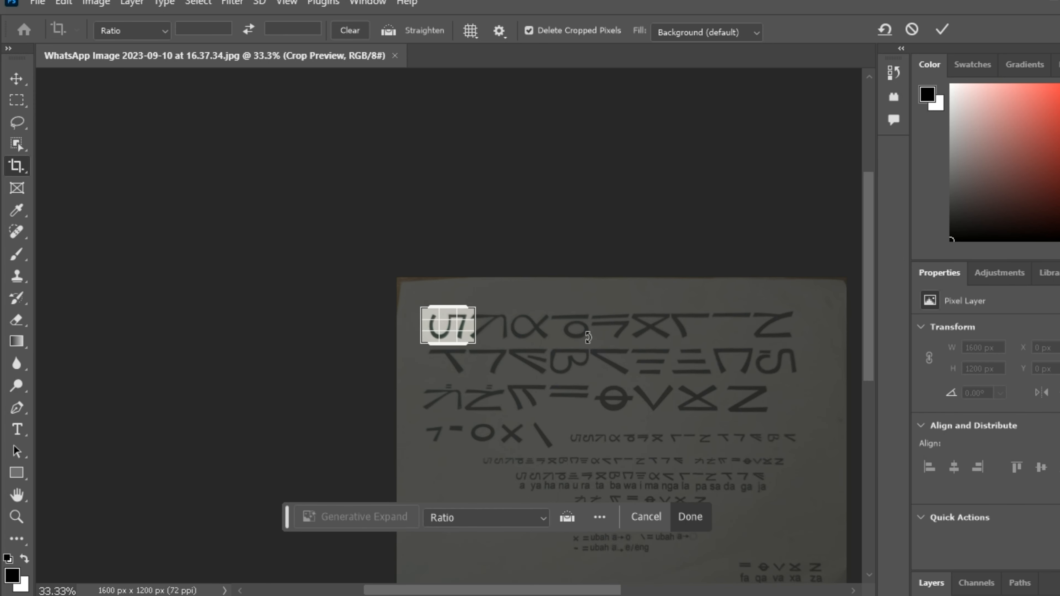
pyautogui.click(286, 3)
pyautogui.click(329, 124)
pyautogui.click(287, 2)
pyautogui.click(334, 124)
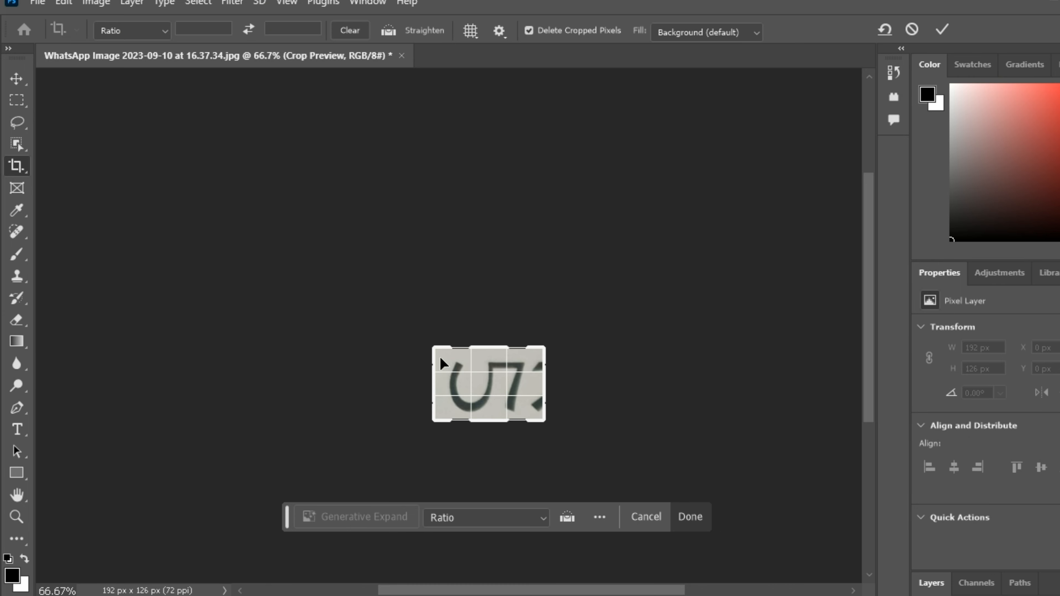
# Step: Tighten the crop around the single character to about 144 × 116 px, removing the neighbouring letter
pyautogui.moveTo(429, 345); pyautogui.dragTo(444, 349)
pyautogui.moveTo(541, 423); pyautogui.dragTo(531, 423)
pyautogui.click(284, 3)
pyautogui.click(329, 224)
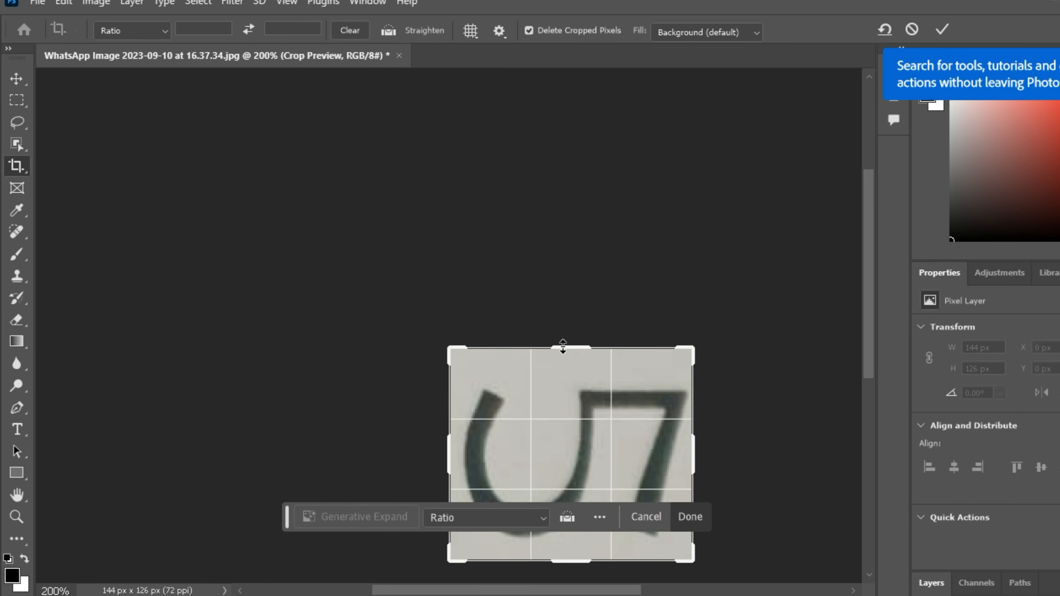
pyautogui.press('Return')
pyautogui.click(367, 291)
pyautogui.click(550, 244)
pyautogui.press('v')
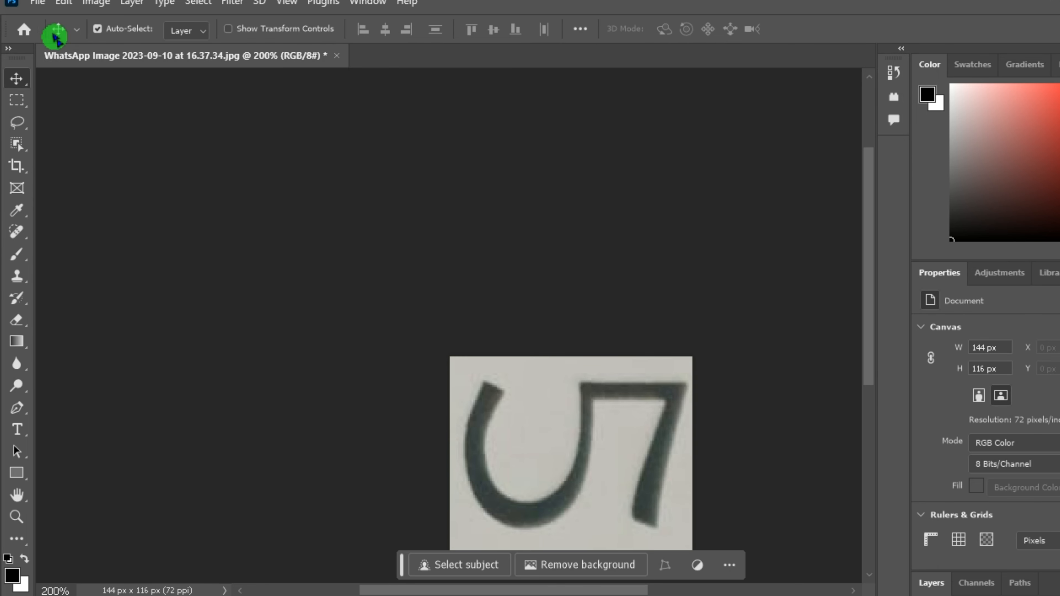
# Step: Export the cropped character as a PNG file named "Ina ni surat a" and quit Photoshop
pyautogui.click(36, 4)
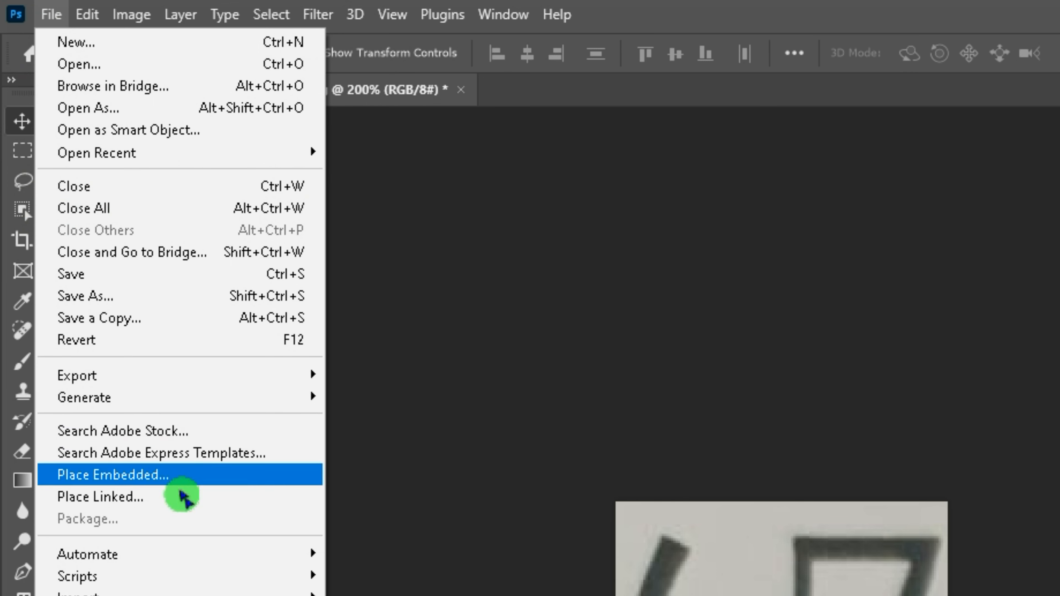
pyautogui.moveTo(209, 265)
pyautogui.click(506, 374)
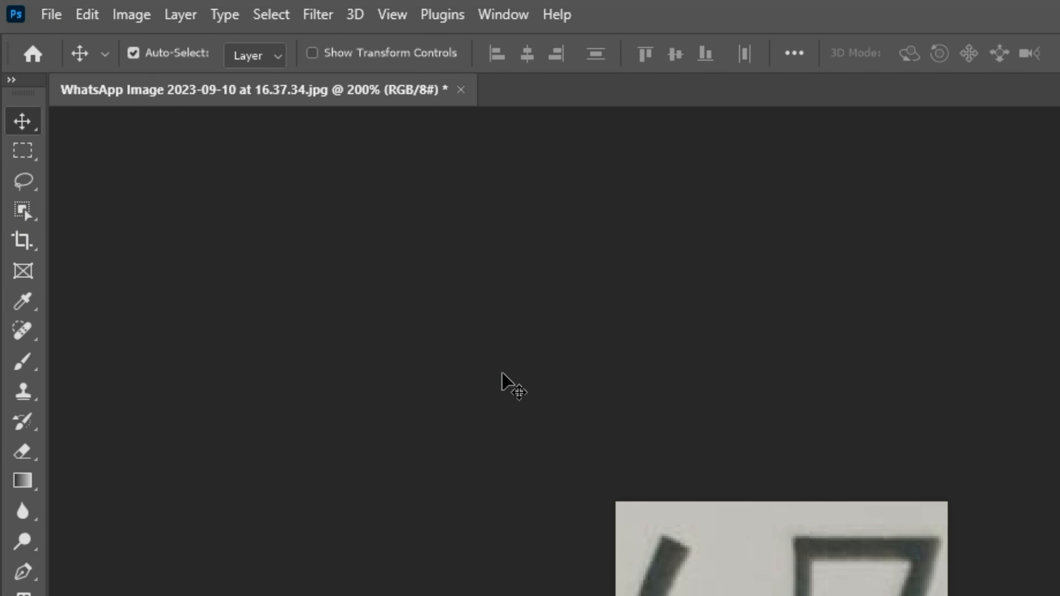
pyautogui.press('BackSpace')
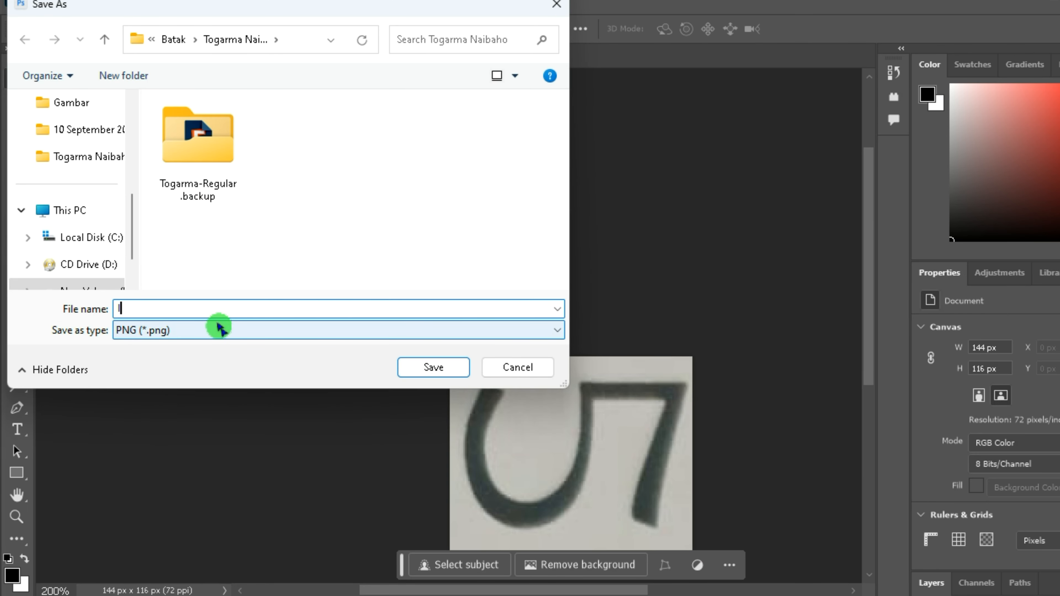
pyautogui.click(439, 370)
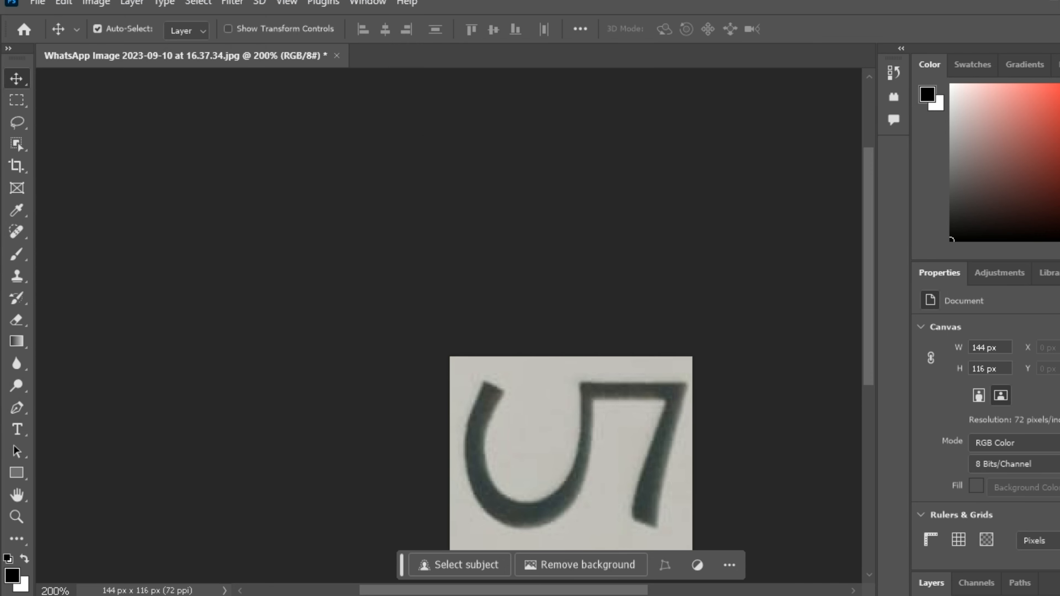
pyautogui.hotkey('ctrl', 'q')
pyautogui.click(568, 242)
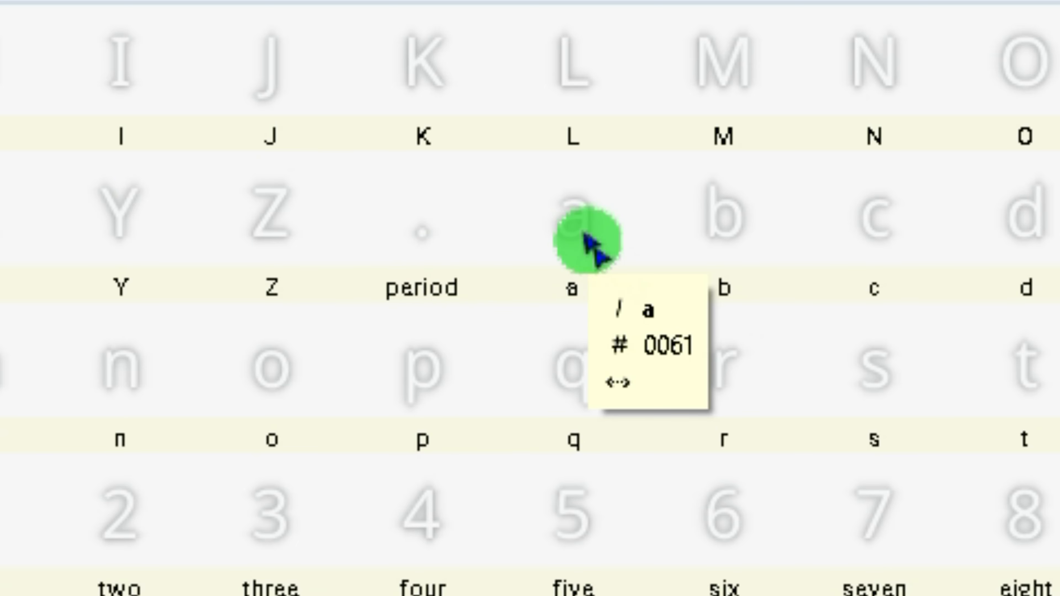
# Step: Open the lowercase a glyph in FontLab and paste the copied image file "Ina ni surat a" into it as artwork
pyautogui.doubleClick(589, 247)
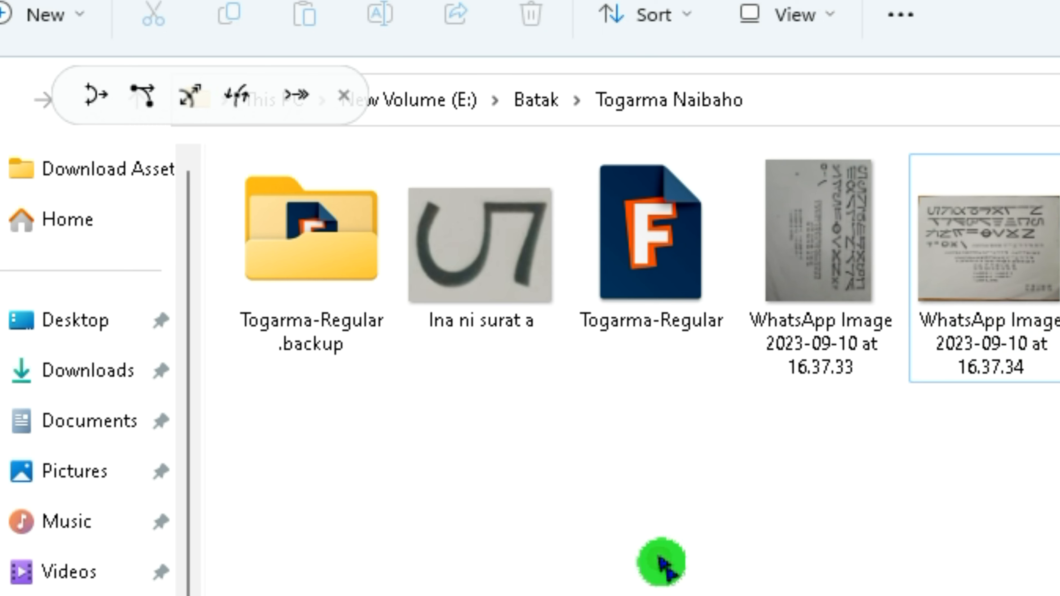
pyautogui.click(487, 278)
pyautogui.rightClick(485, 275)
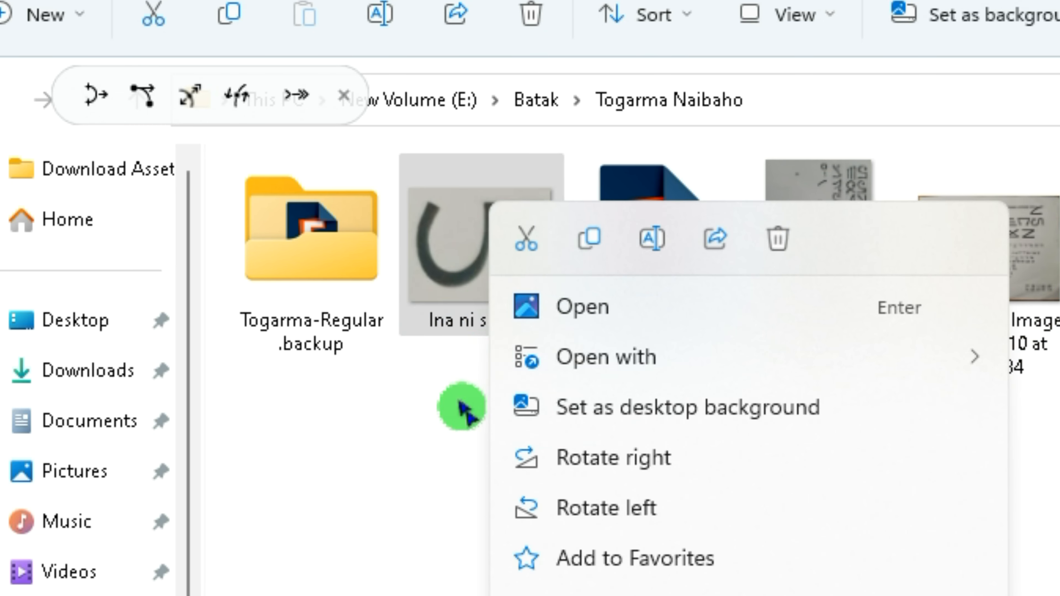
pyautogui.click(587, 242)
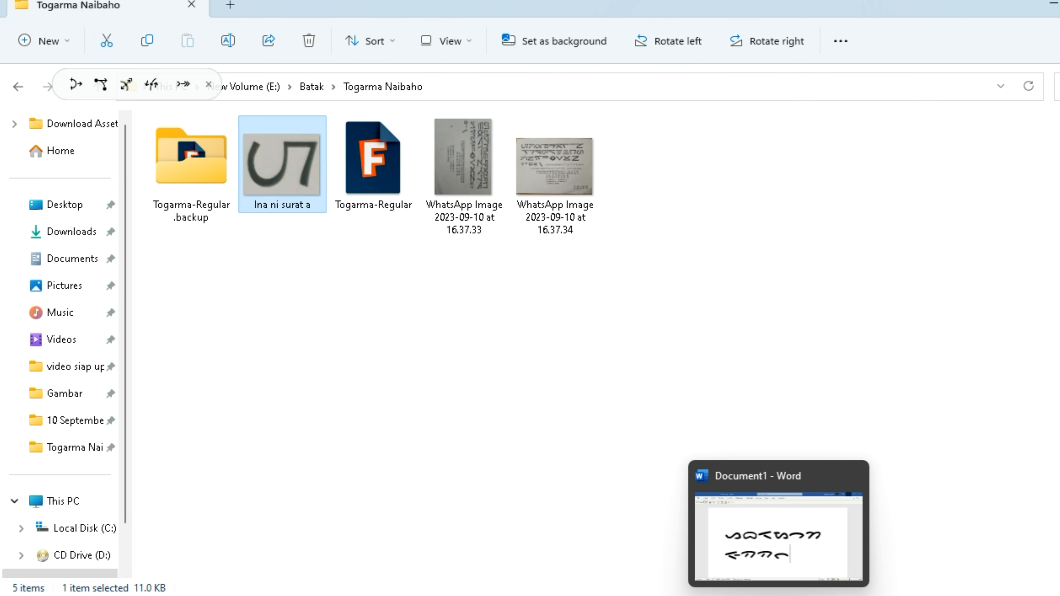
pyautogui.hotkey('alt', 'Tab')
pyautogui.rightClick(577, 296)
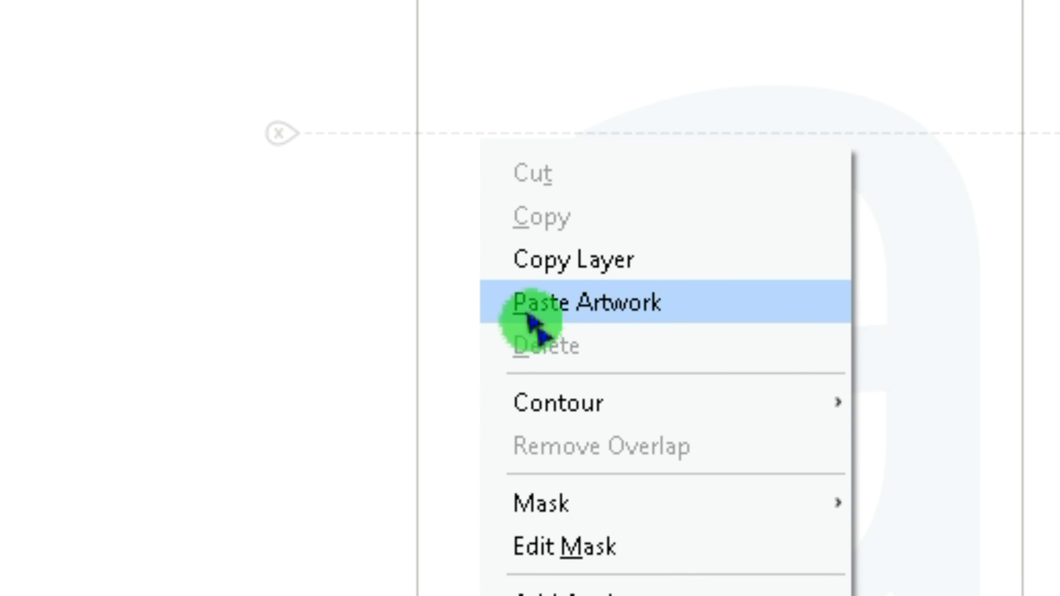
pyautogui.click(527, 315)
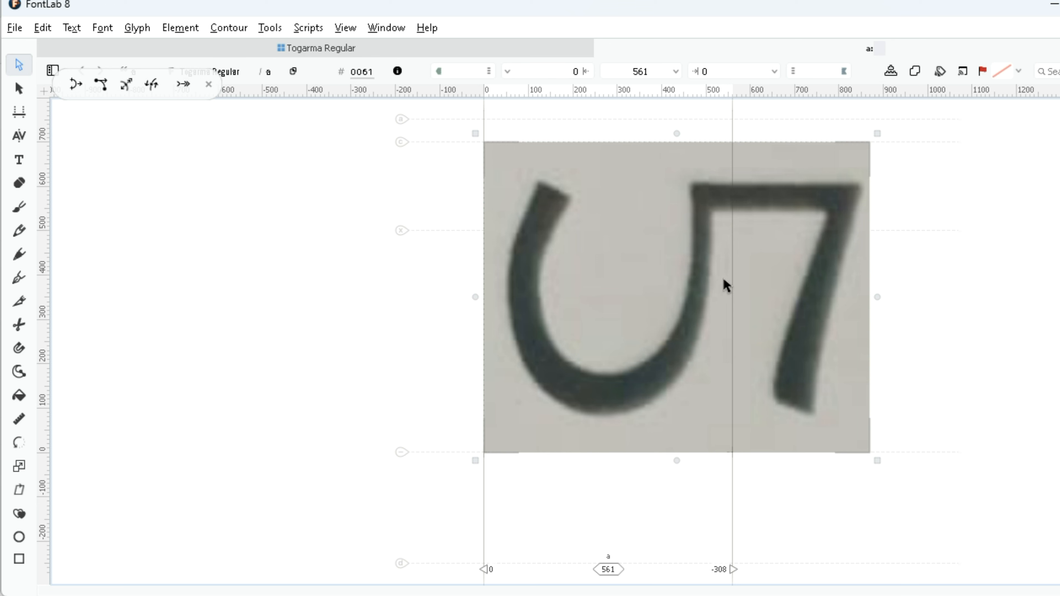
# Step: Widen the a glyph's advance width to about 897 units so it spans the whole pasted image
pyautogui.moveTo(732, 497); pyautogui.dragTo(753, 496)
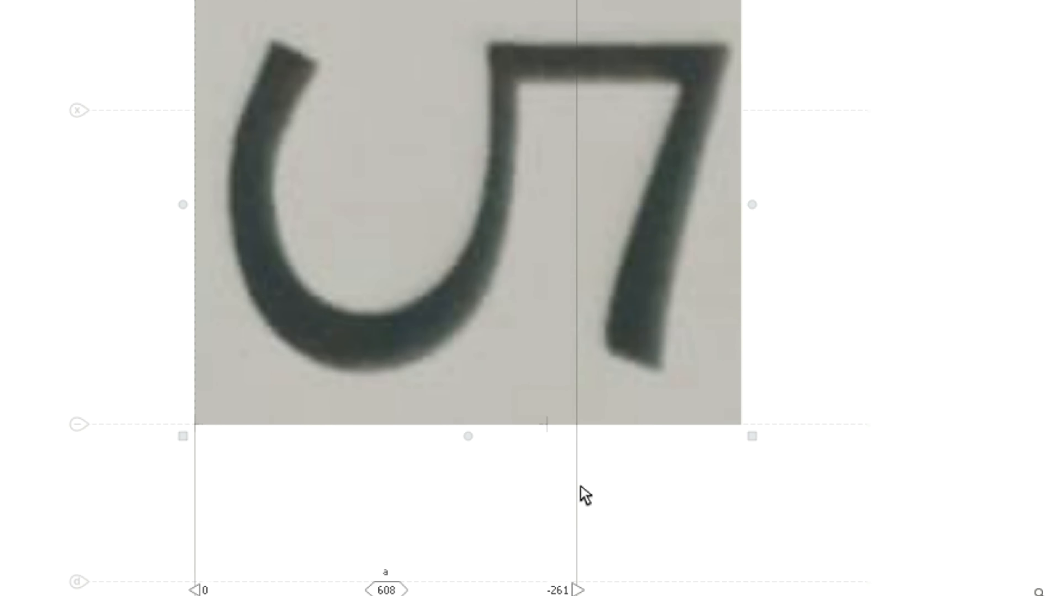
pyautogui.moveTo(584, 495); pyautogui.dragTo(760, 474)
# Step: Trace the character in the pasted image as one closed contour of corner points, starting at the left stroke's upper end
pyautogui.click(38, 282)
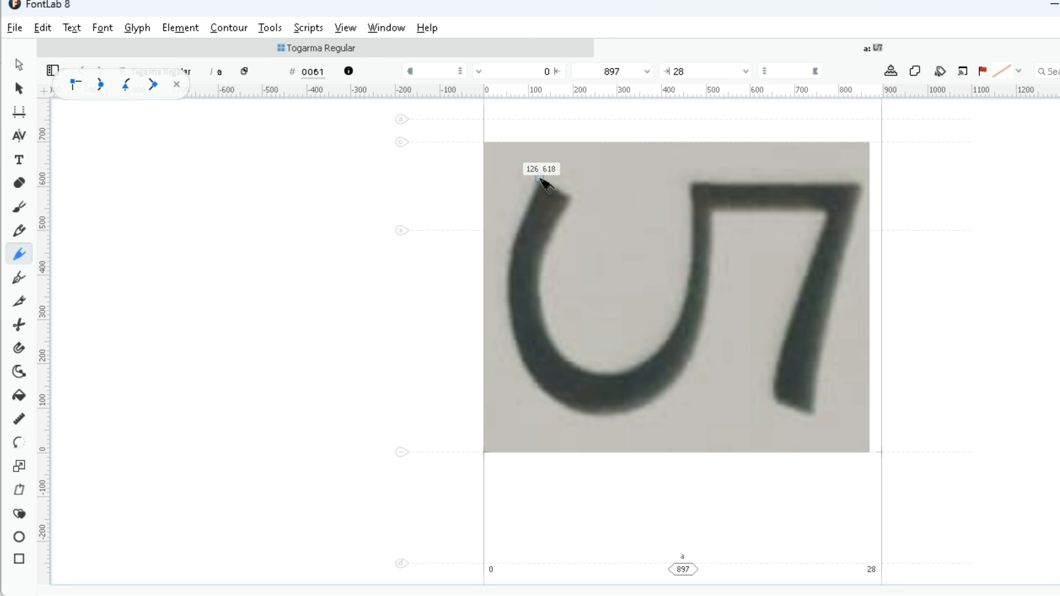
pyautogui.click(540, 177)
pyautogui.click(571, 192)
pyautogui.click(561, 220)
pyautogui.click(626, 364)
pyautogui.click(695, 182)
pyautogui.click(860, 183)
pyautogui.click(861, 192)
pyautogui.click(849, 221)
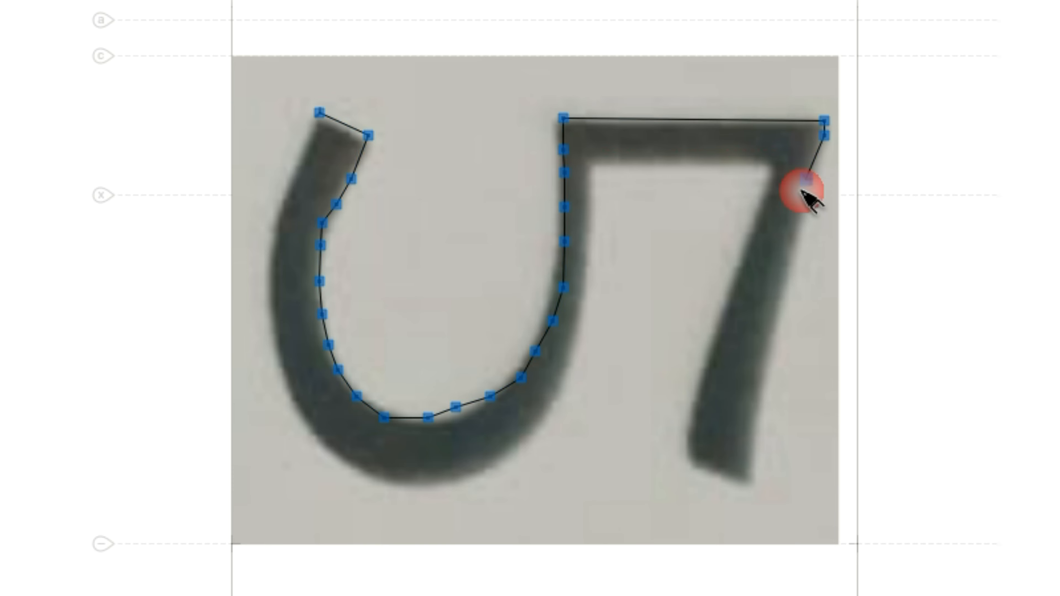
pyautogui.click(806, 180)
pyautogui.click(710, 361)
pyautogui.click(755, 158)
pyautogui.click(583, 342)
pyautogui.click(481, 475)
pyautogui.click(277, 340)
pyautogui.click(285, 220)
pyautogui.click(320, 113)
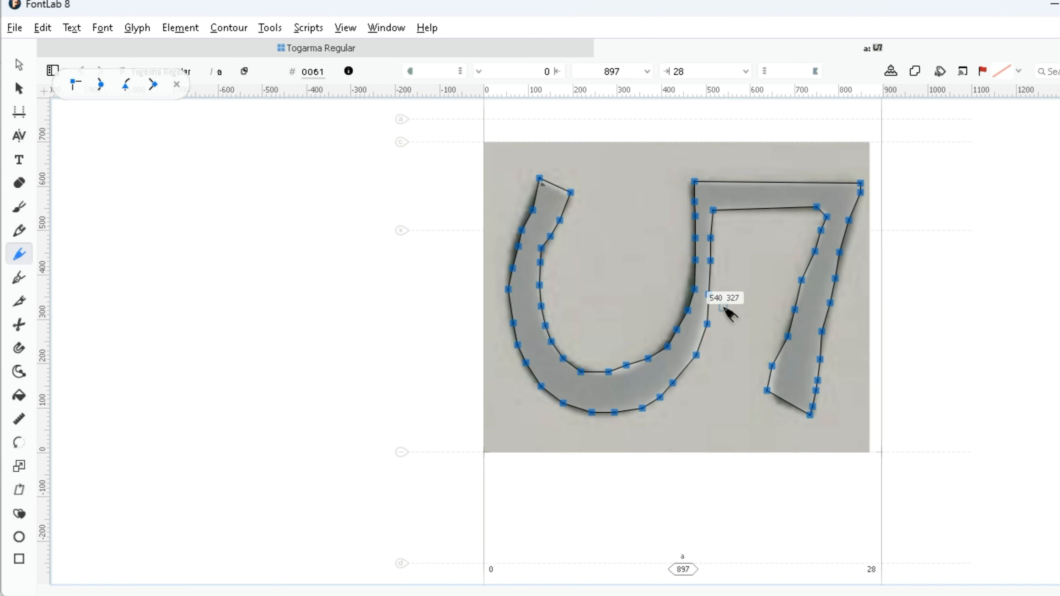
# Step: Move the upper two points on the left stroke's outer edge outward onto the scanned shape, the first to about 99, 539
pyautogui.click(345, 28)
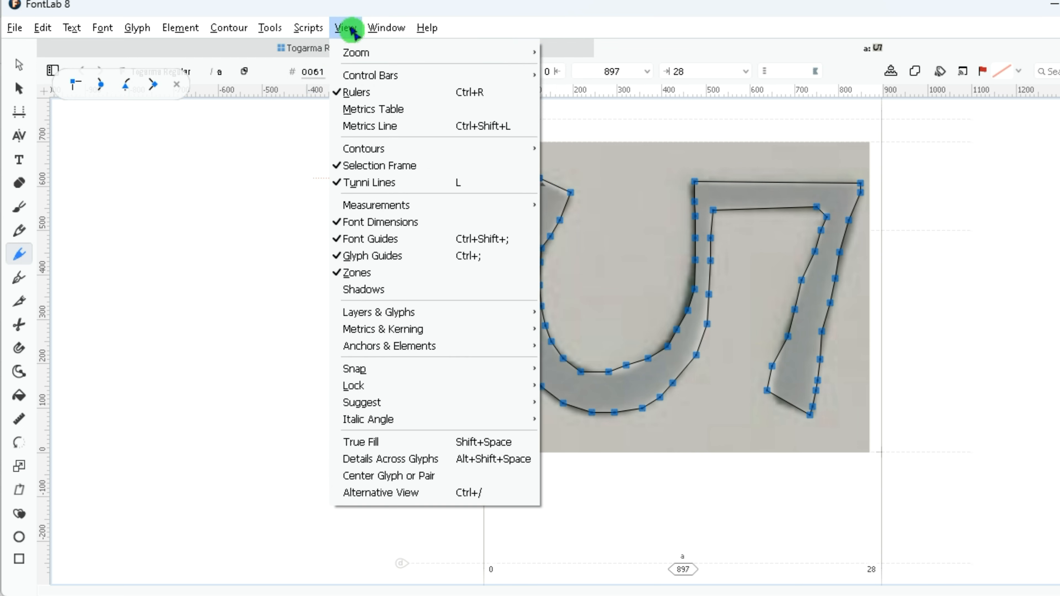
pyautogui.moveTo(522, 53)
pyautogui.click(573, 77)
pyautogui.click(346, 28)
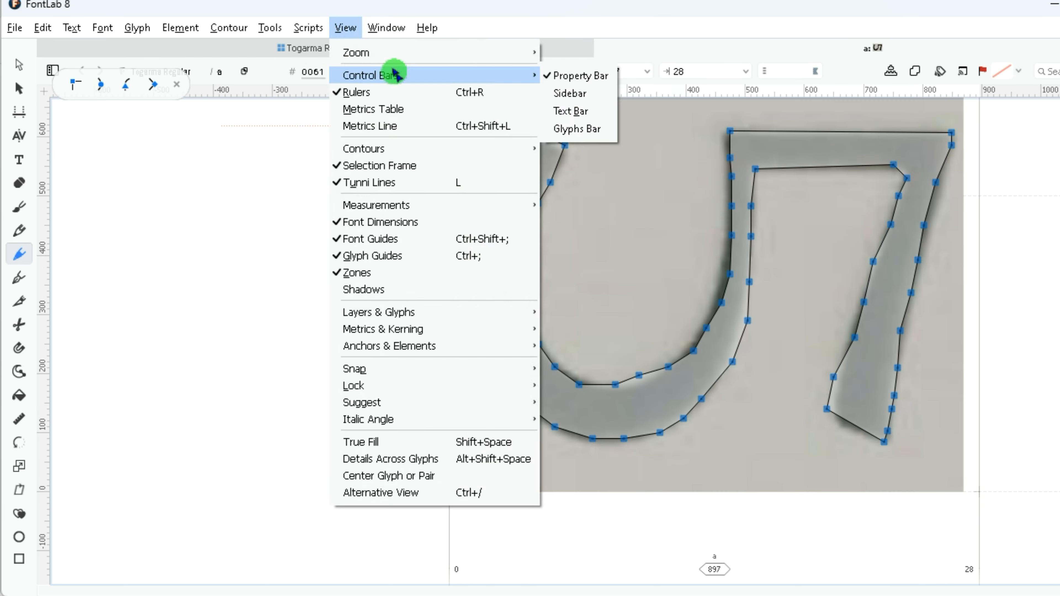
pyautogui.click(573, 76)
pyautogui.scroll(5, 626, 334)
pyautogui.click(473, 227)
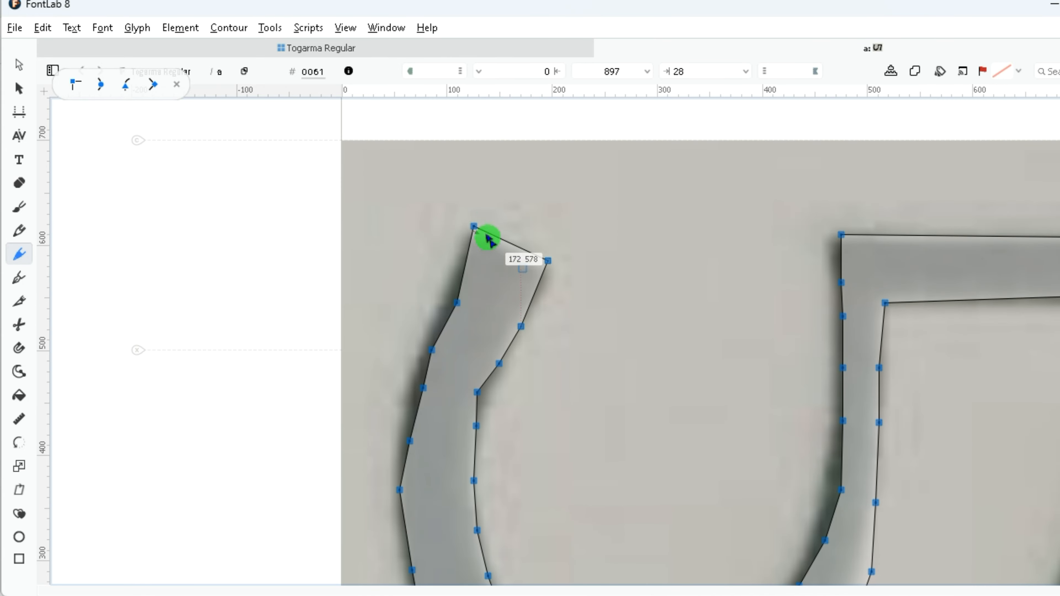
pyautogui.click(23, 65)
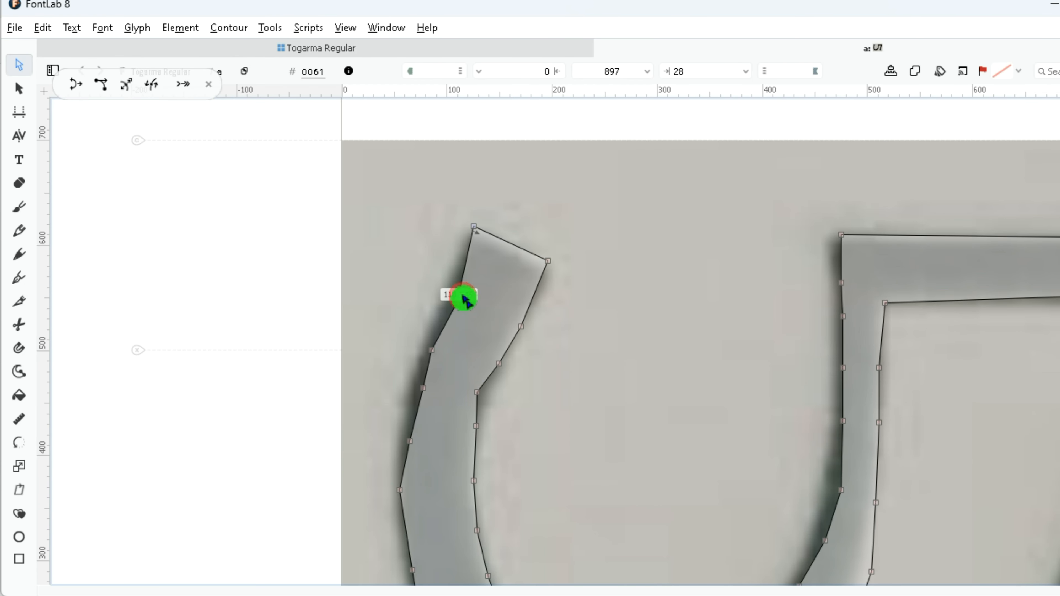
pyautogui.click(463, 296)
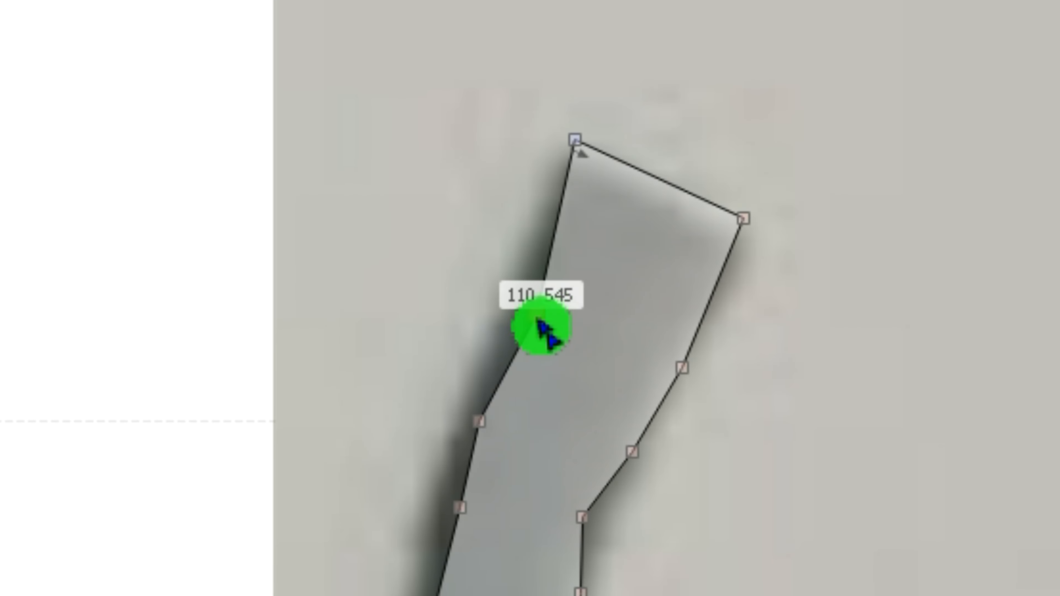
pyautogui.moveTo(462, 304); pyautogui.dragTo(446, 312)
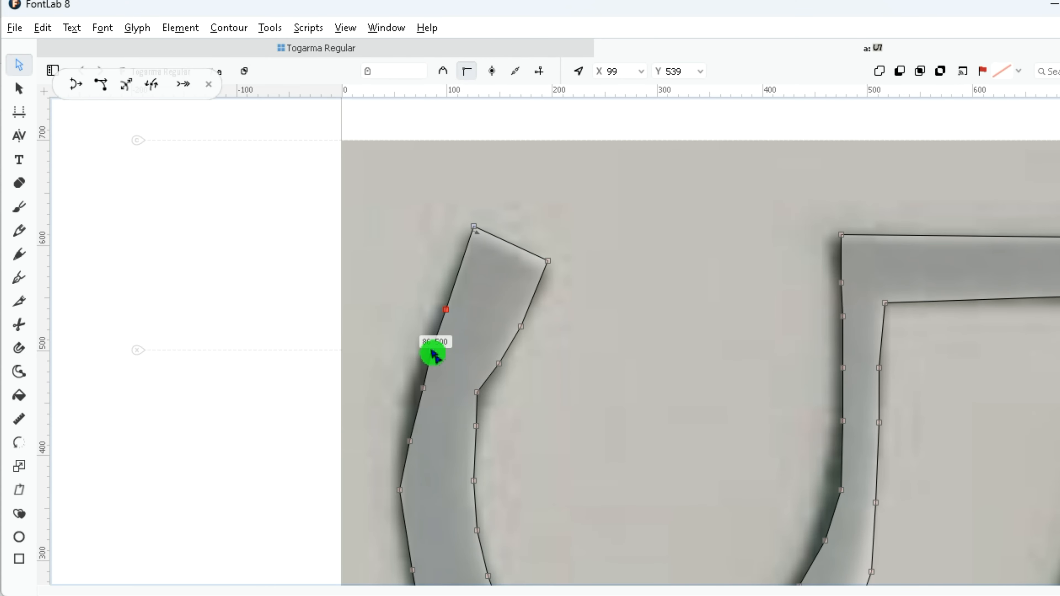
pyautogui.moveTo(434, 355); pyautogui.dragTo(425, 356)
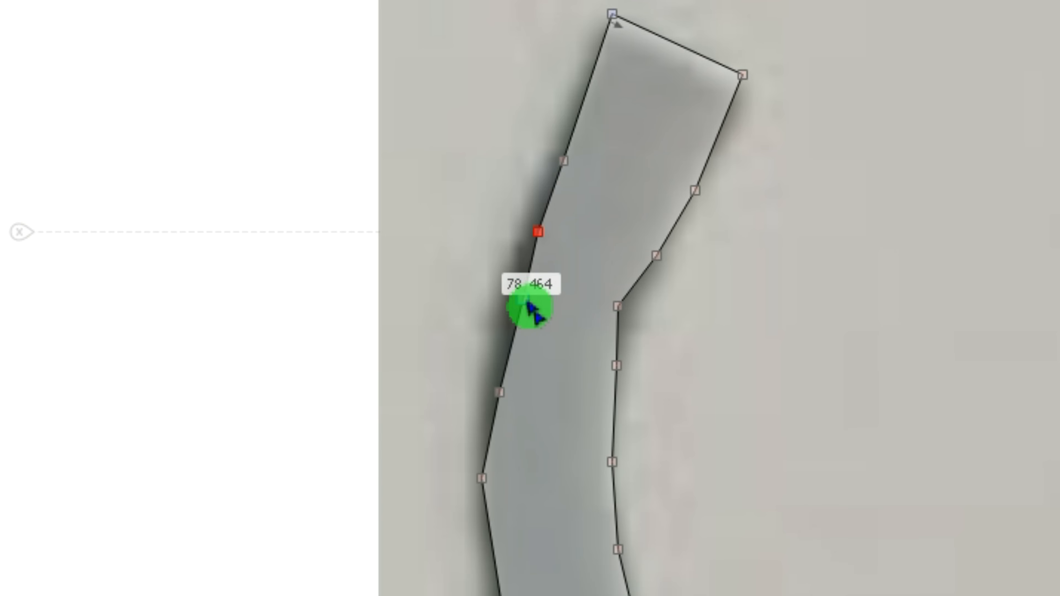
# Step: Shift the three upper points of the left stroke's outer edge further out, placing the highest at about 93, 536
pyautogui.moveTo(523, 298); pyautogui.dragTo(511, 308)
pyautogui.moveTo(538, 232); pyautogui.dragTo(531, 232)
pyautogui.moveTo(563, 161); pyautogui.dragTo(552, 164)
# Step: Refine the left stroke's upper inner points and right end corner to the scan, and move the middle outer point to 78, 501
pyautogui.moveTo(618, 306); pyautogui.dragTo(637, 312)
pyautogui.moveTo(694, 190); pyautogui.dragTo(689, 184)
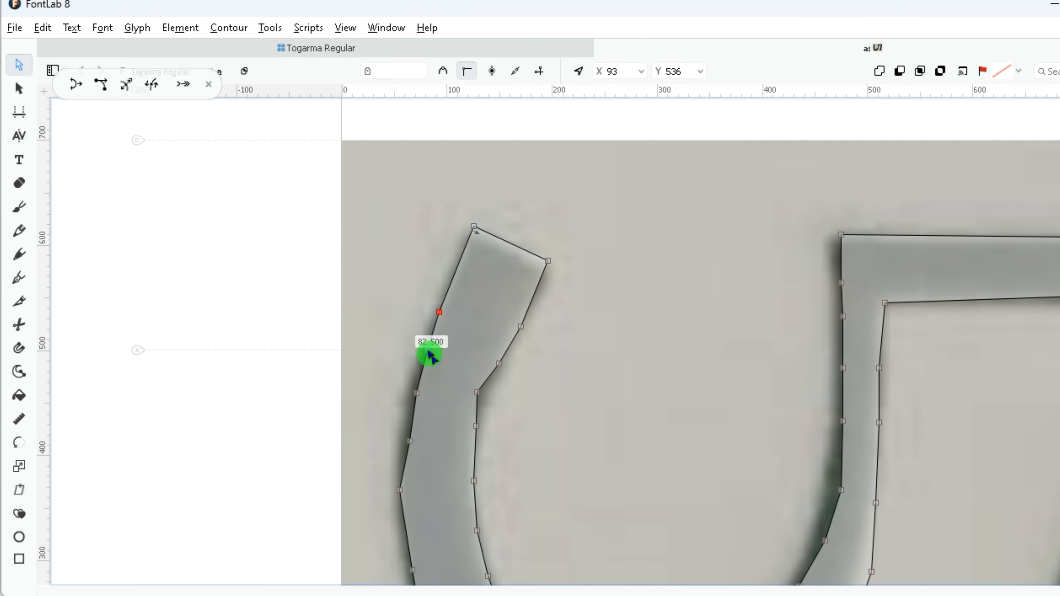
pyautogui.moveTo(519, 328); pyautogui.dragTo(525, 328)
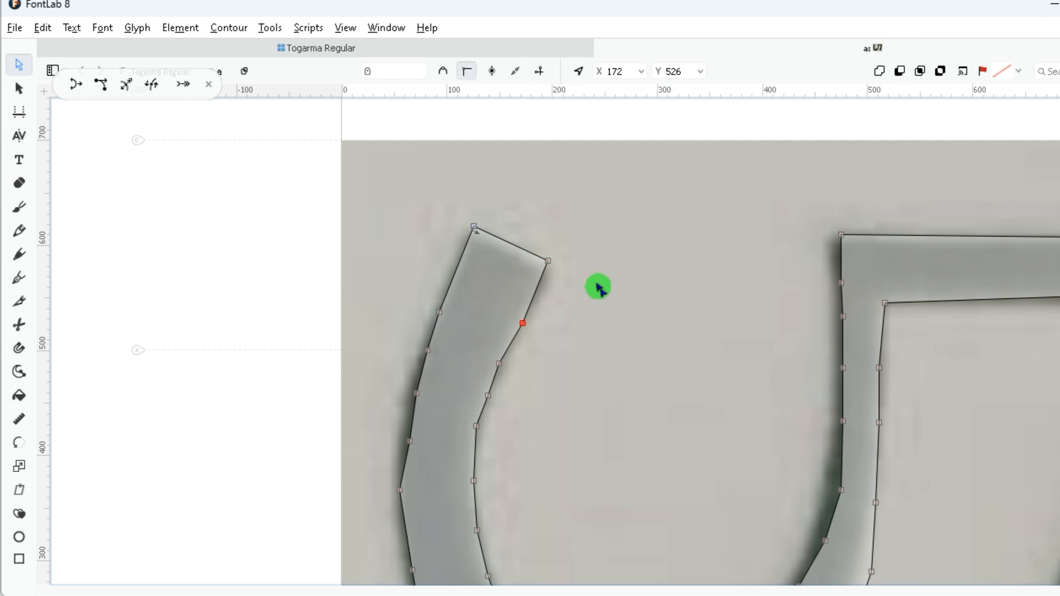
pyautogui.moveTo(548, 262); pyautogui.dragTo(549, 271)
pyautogui.moveTo(430, 351); pyautogui.dragTo(423, 350)
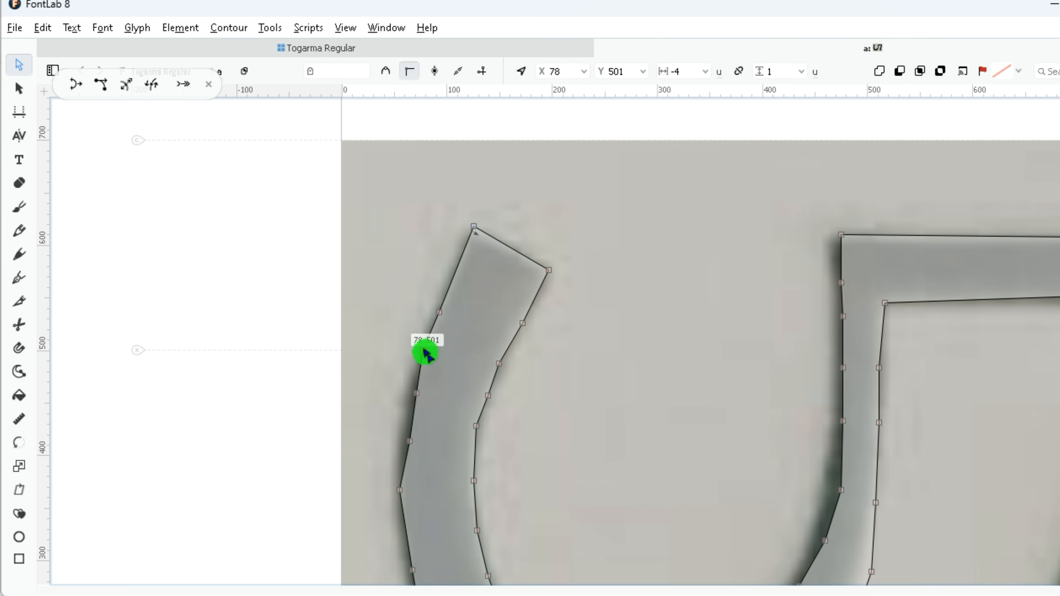
# Step: Move two points on the left stroke's outer edge outward onto the scan, and place a point on the bowl's inner curve at 334, 189
pyautogui.moveTo(416, 393); pyautogui.dragTo(406, 396)
pyautogui.moveTo(410, 442); pyautogui.dragTo(399, 445)
pyautogui.scroll(-5, 418, 493)
pyautogui.moveTo(695, 491); pyautogui.dragTo(694, 487)
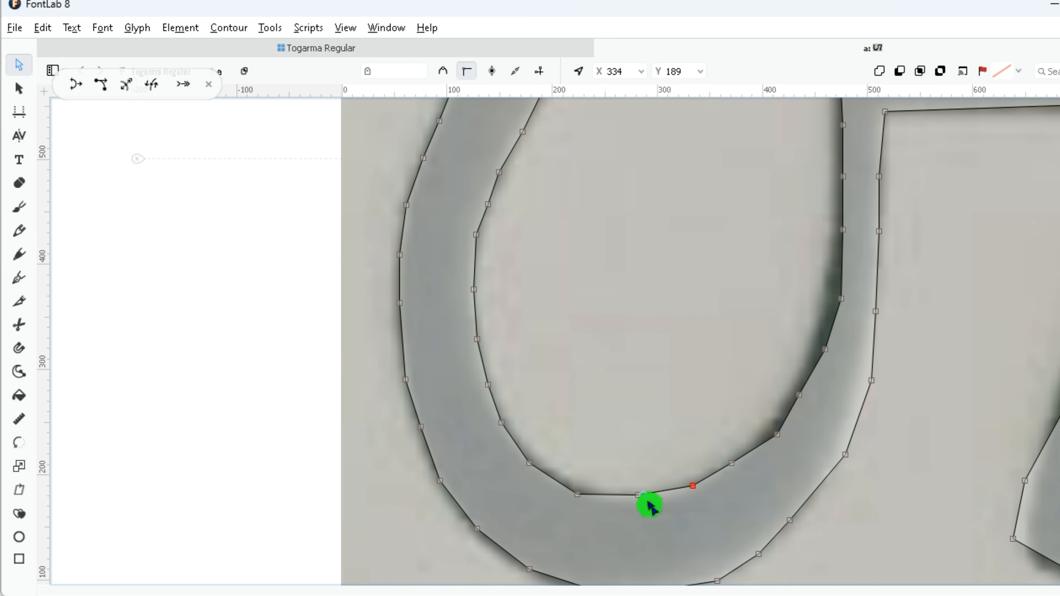
# Step: Fit the points on both edges of the bowl's rising right side to the scan, placing an inner-edge point at 447, 311
pyautogui.scroll(-1, 651, 504)
pyautogui.moveTo(763, 513); pyautogui.dragTo(765, 509)
pyautogui.scroll(1, 726, 533)
pyautogui.moveTo(872, 358); pyautogui.dragTo(877, 336)
pyautogui.moveTo(777, 413); pyautogui.dragTo(771, 414)
pyautogui.scroll(3, 844, 213)
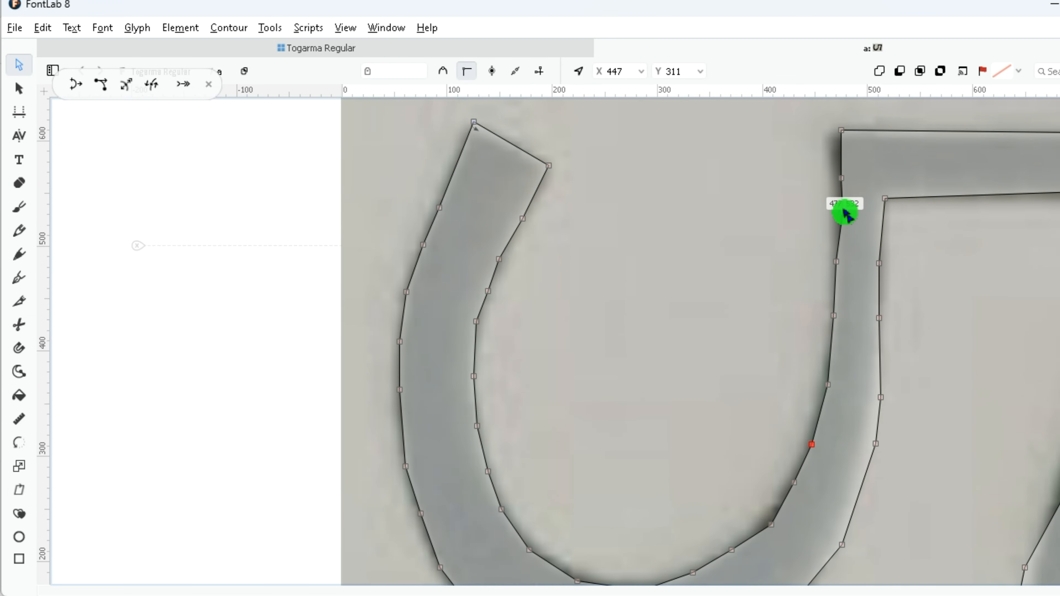
# Step: Fit the right leg's edge points to the scan, placing inner-edge points at 768, 536, at 721, 384 and at 662, 200
pyautogui.click(345, 27)
pyautogui.moveTo(333, 62)
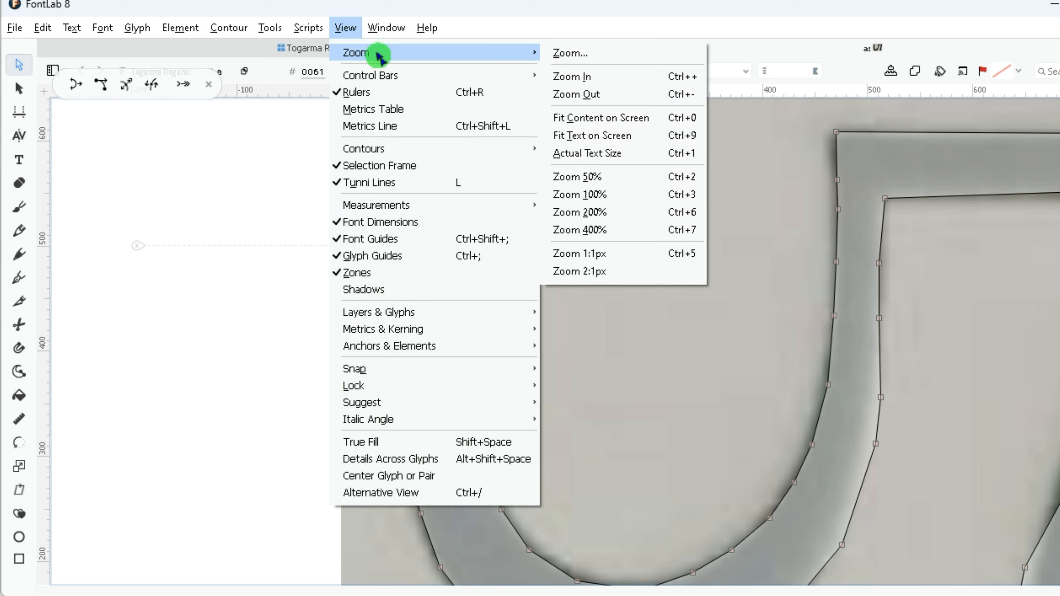
pyautogui.click(597, 104)
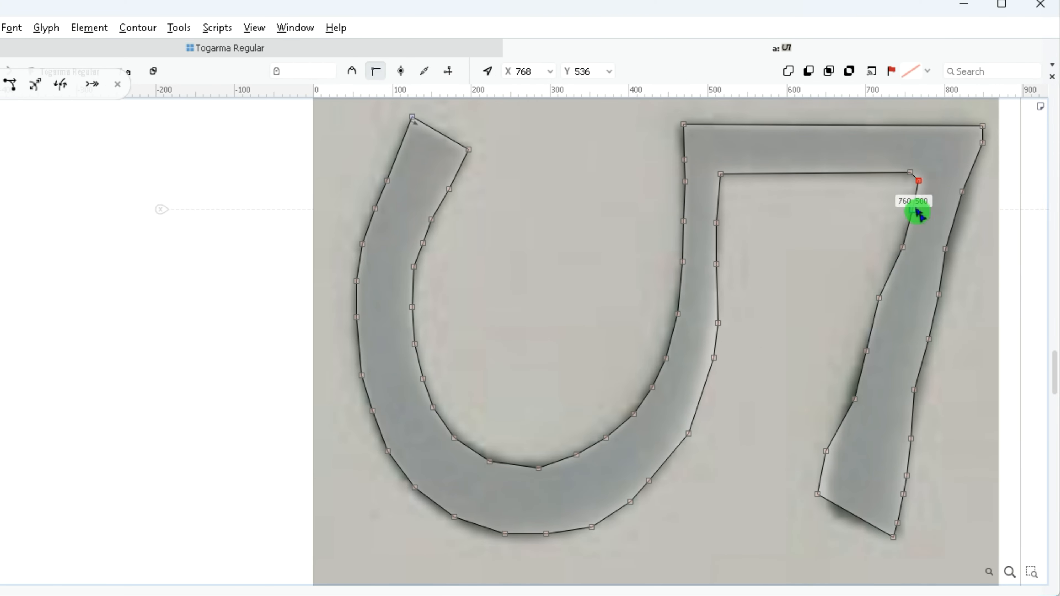
pyautogui.scroll(-3, 1058, 421)
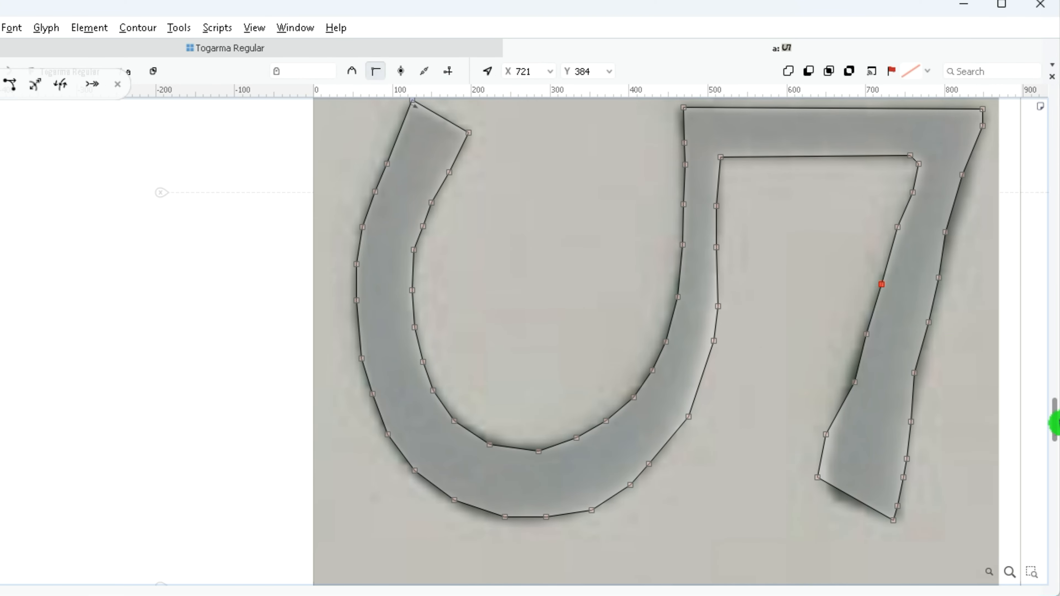
pyautogui.moveTo(817, 426); pyautogui.dragTo(809, 434)
pyautogui.scroll(3, 996, 180)
pyautogui.moveTo(810, 535); pyautogui.dragTo(819, 540)
pyautogui.moveTo(826, 484); pyautogui.dragTo(835, 479)
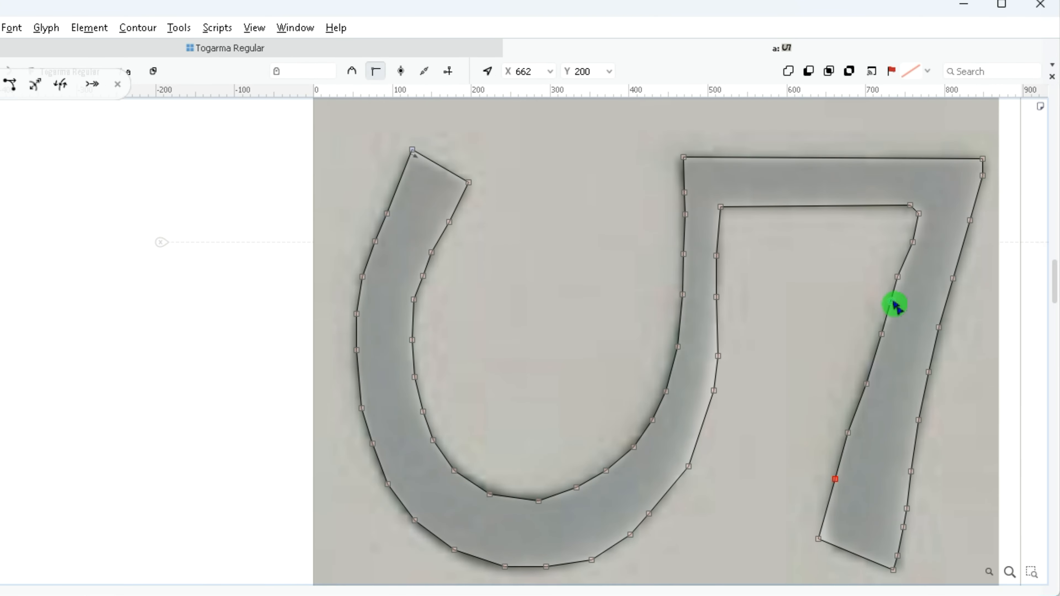
# Step: Shift an upper point on the right leg's inner edge and the points on the bowl's outer right curve onto the scan
pyautogui.moveTo(898, 276); pyautogui.dragTo(904, 273)
pyautogui.scroll(3, 592, 295)
pyautogui.scroll(-1, 592, 295)
pyautogui.moveTo(689, 534); pyautogui.dragTo(685, 532)
pyautogui.scroll(-4, 718, 485)
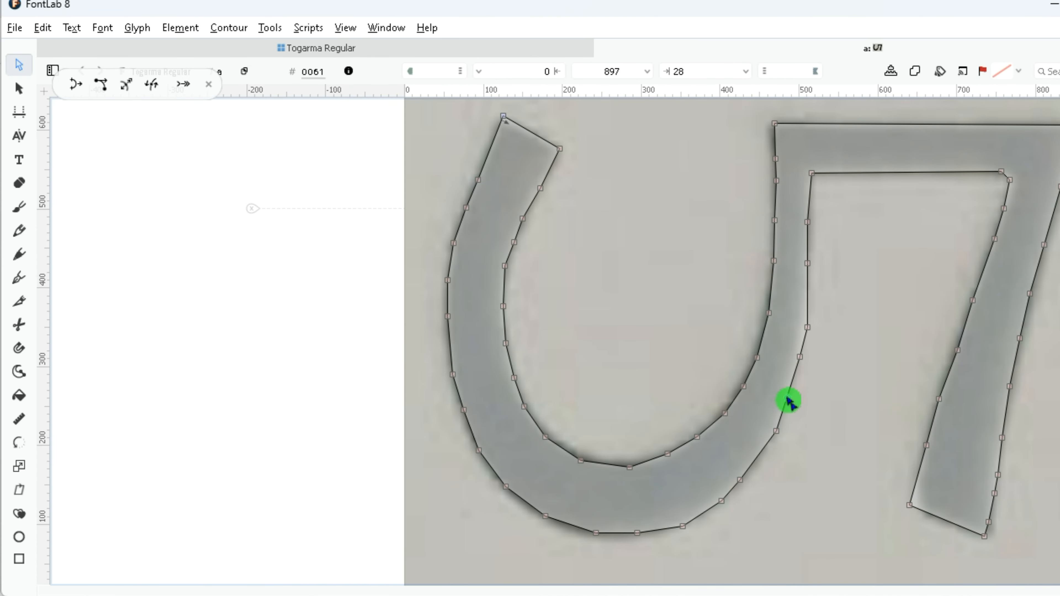
# Step: Remove the pasted scan from behind the traced contour and return to the Togarma Regular glyph overview
pyautogui.click(773, 125)
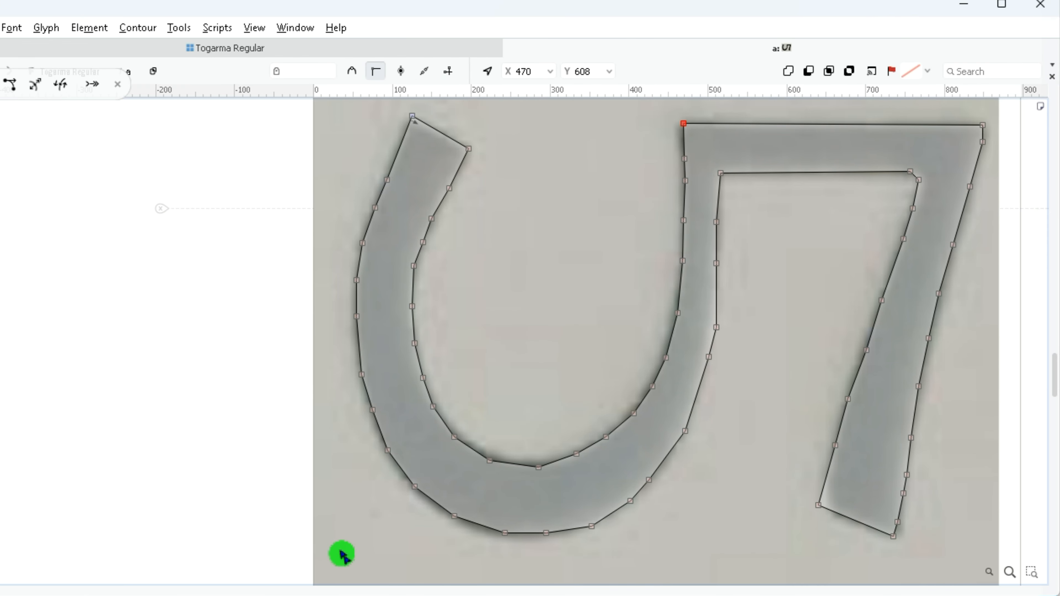
pyautogui.press('space')
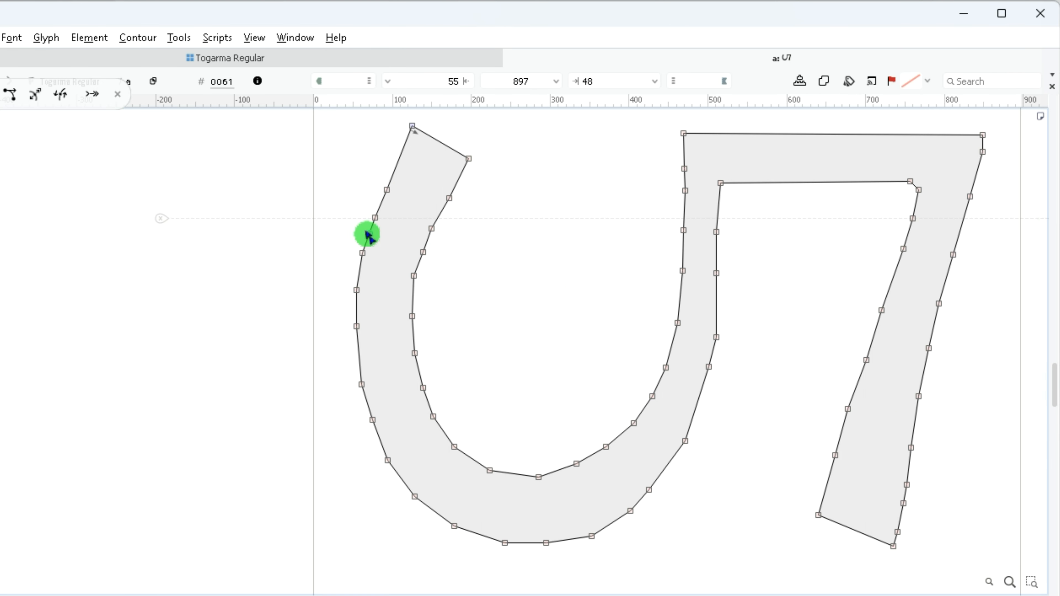
pyautogui.click(236, 59)
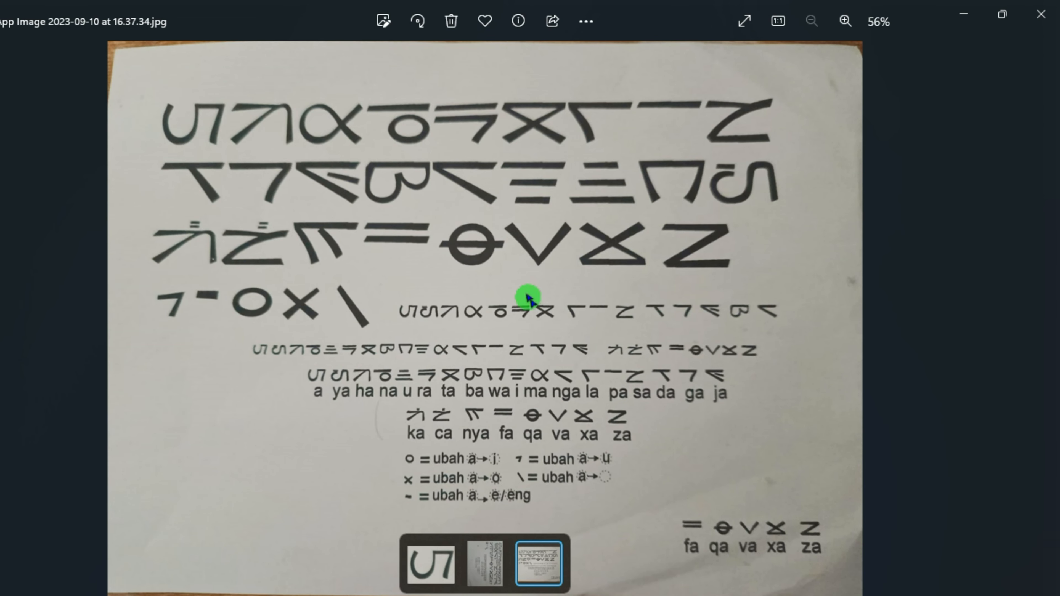
# Step: Compare the font's glyph overview with the photographed character chart in Photos, ending back in FontLab
pyautogui.click(721, 487)
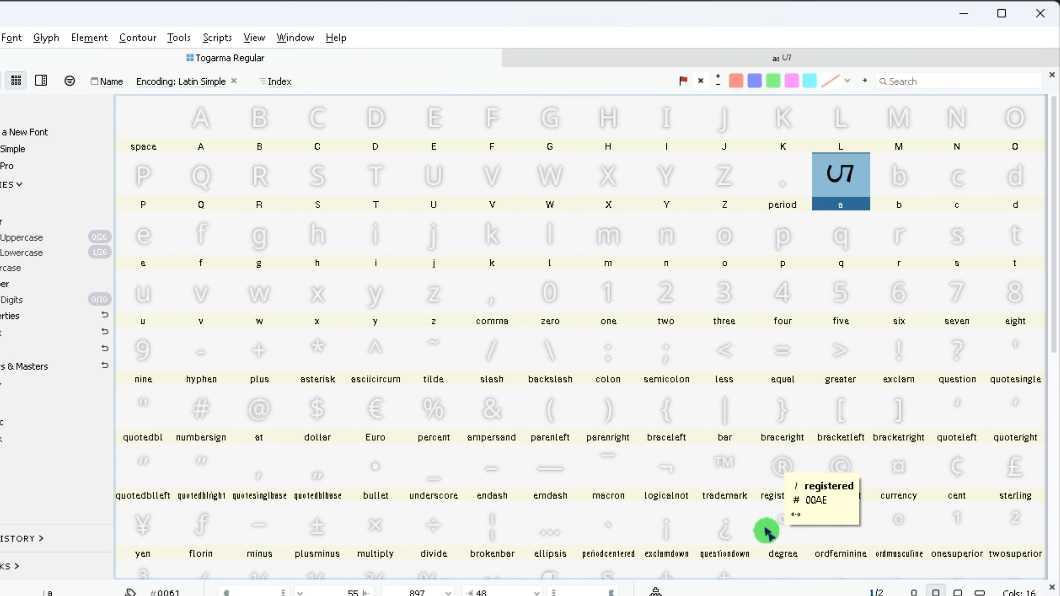
pyautogui.moveTo(725, 595)
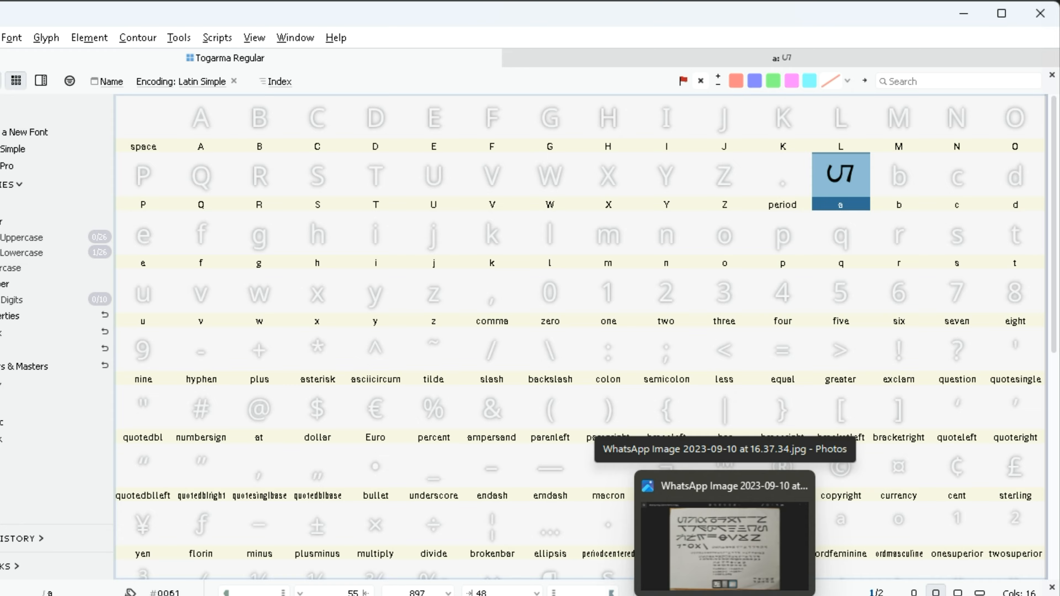
pyautogui.click(725, 543)
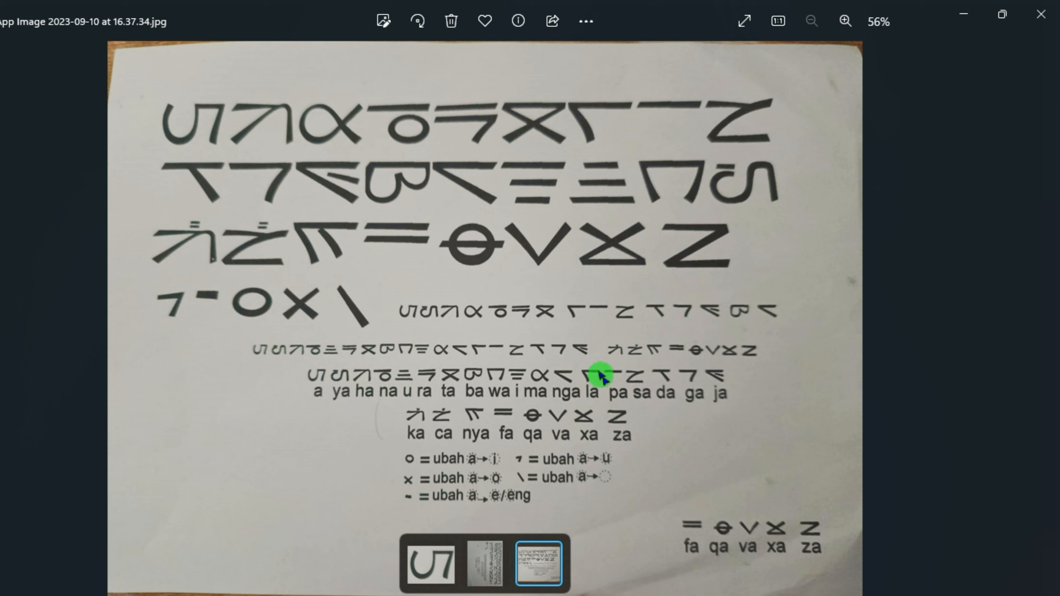
pyautogui.click(725, 595)
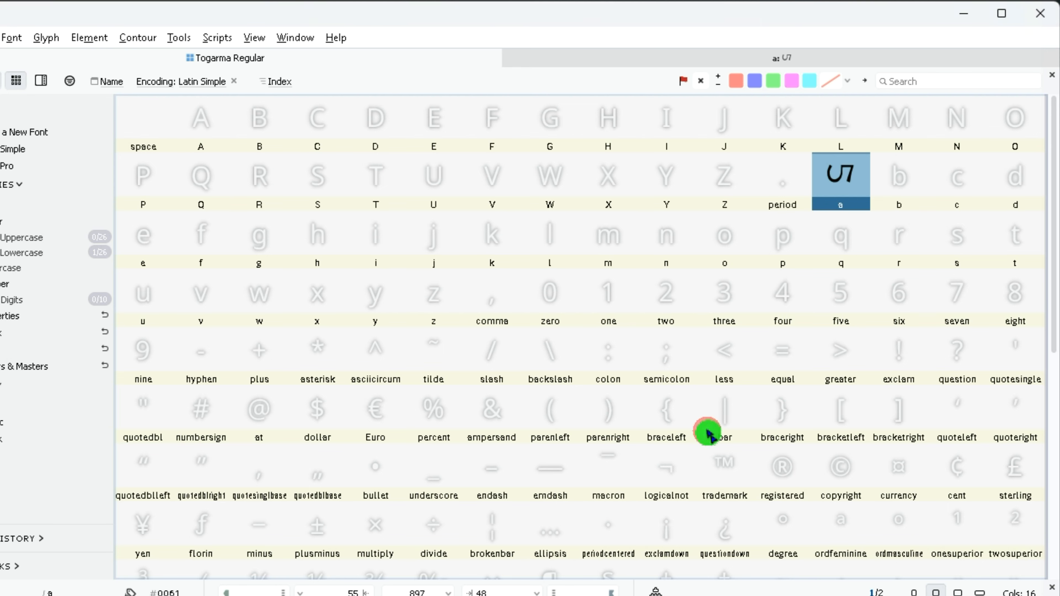